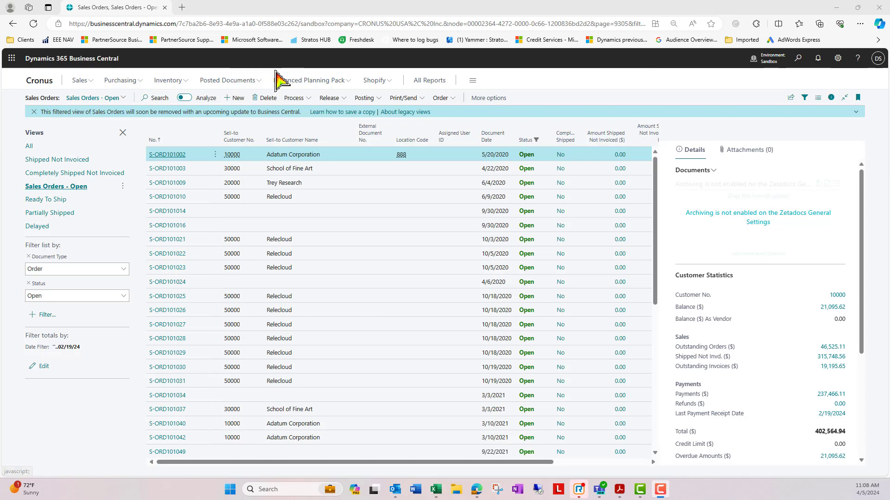
Create a new sales order for the customer Adatum Corporation
mouse_move(316, 144)
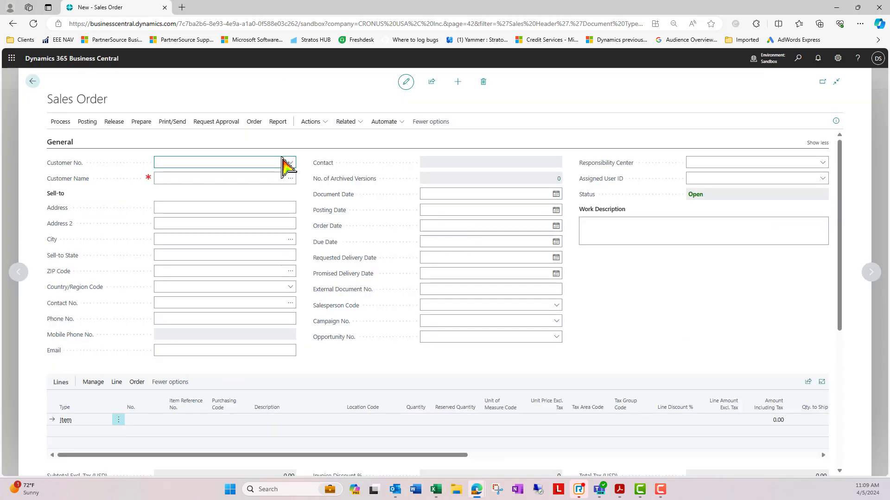
text(da)
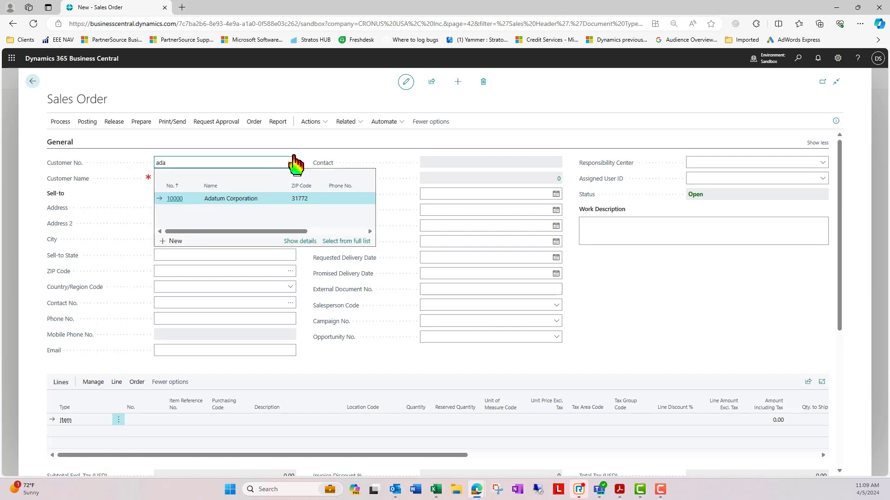
key(Tab)
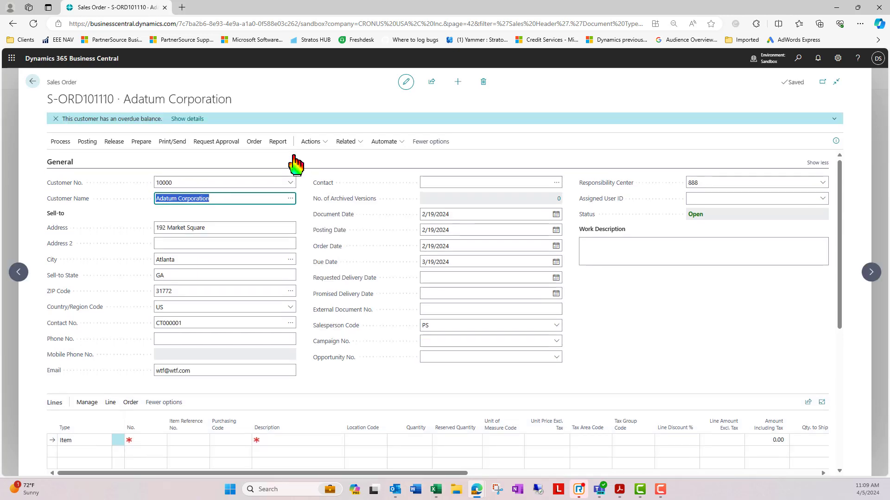
Set both the Requested Delivery Date and the Promised Delivery Date of the sales order to 4/6
key(Tab)
key(Tab)
key(Tab)
key(Tab)
key(Tab)
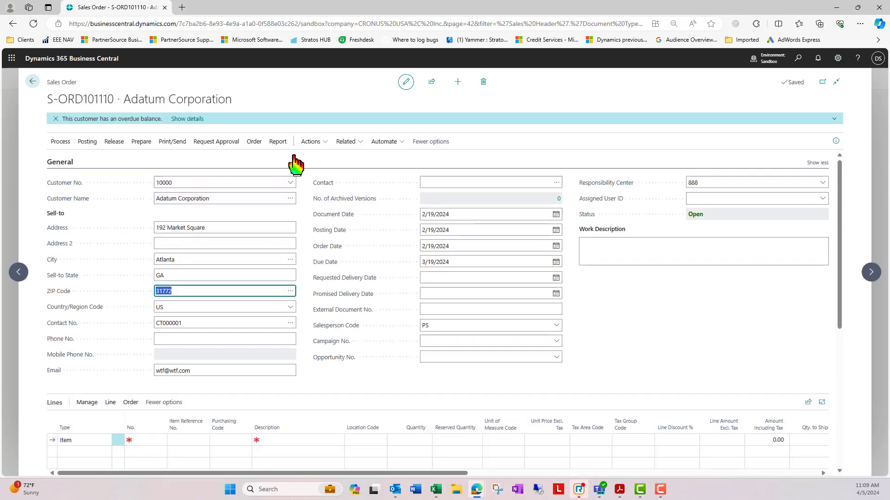
key(Tab)
key(Tab)
key(Tab)
key(Tab)
key(Tab)
key(Tab)
key(Tab)
key(Tab)
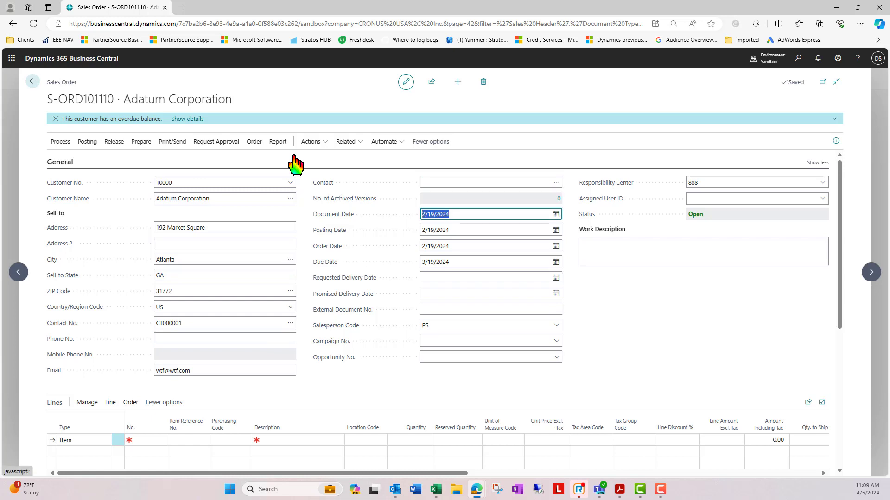
key(Tab)
key(Tab)
key(Tab)
key(Tab)
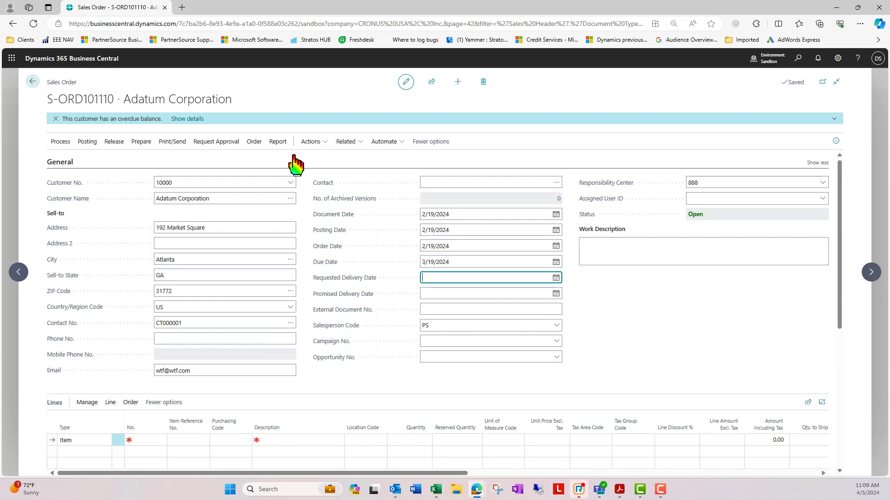
text(4/6)
key(Tab)
text(4/6)
key(Tab)
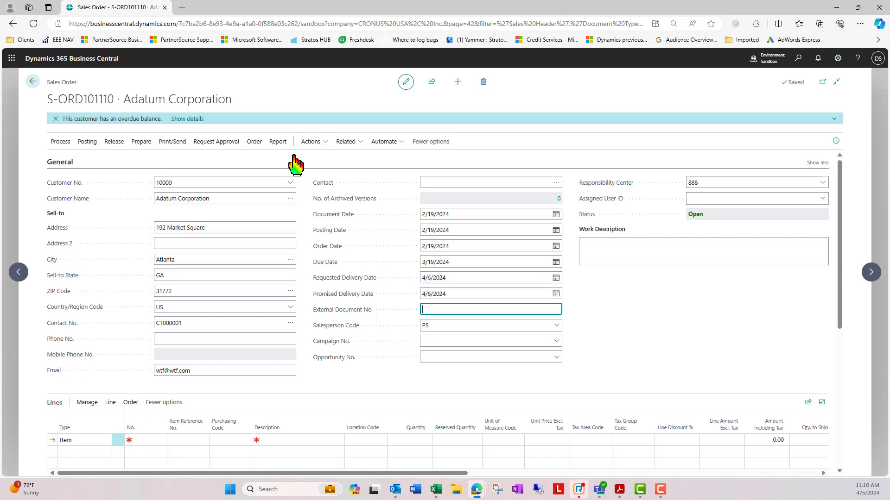
Fill in the order's external document number and go to the first order line
text(484858558)
key(Tab)
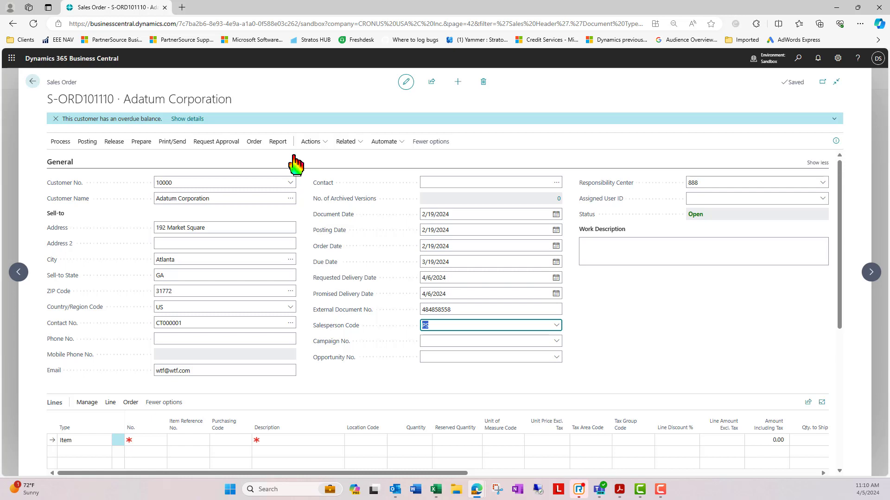
key(Return)
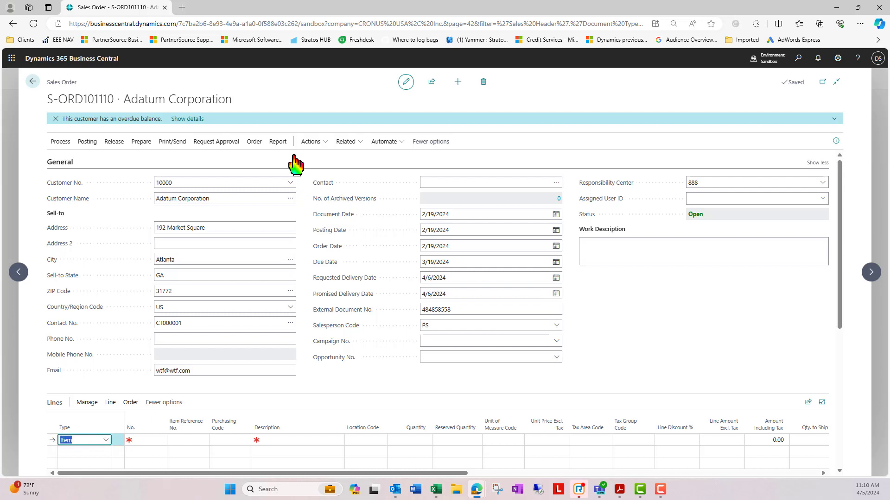
key(shift+F6)
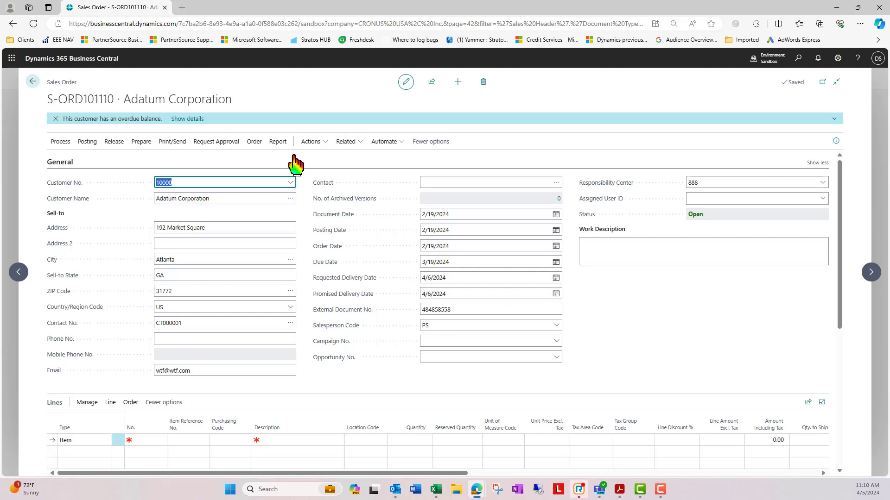
key(F6)
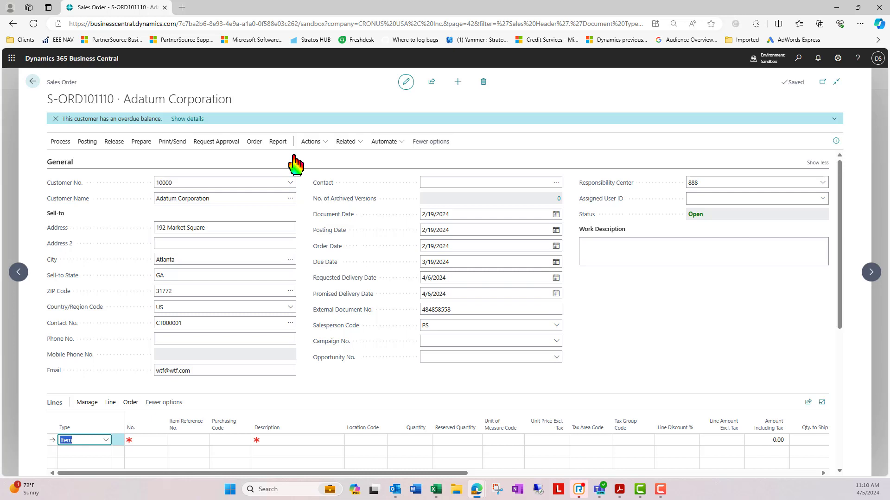
Look up "chair" for the first order line and choose item 1960-S, ROME Guest Chair, green
key(Tab)
text(chair)
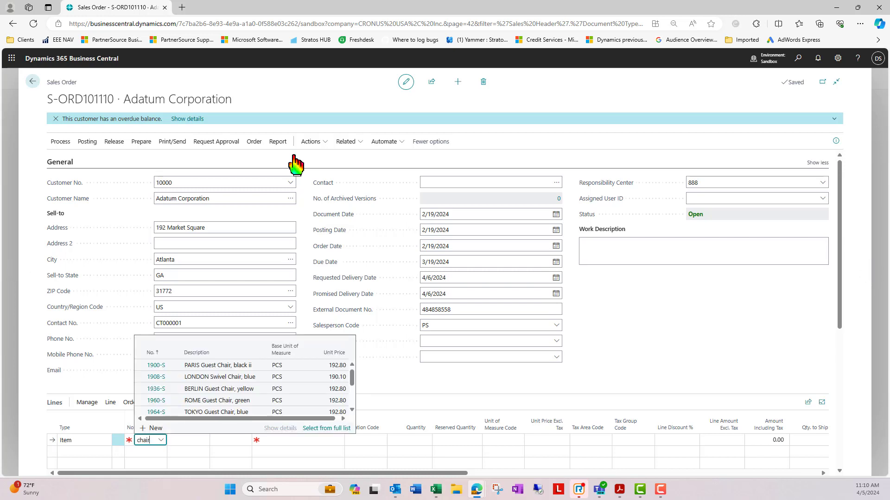
key(Down)
key(Down)
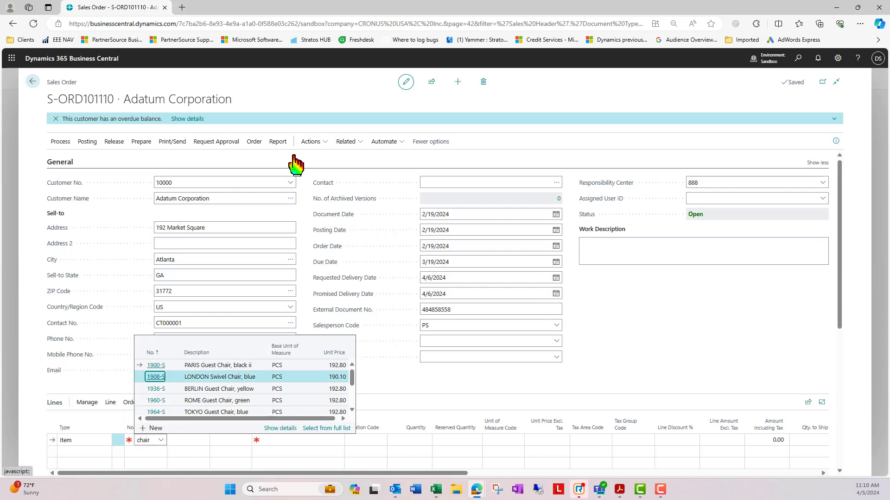
key(Down)
key(Down)
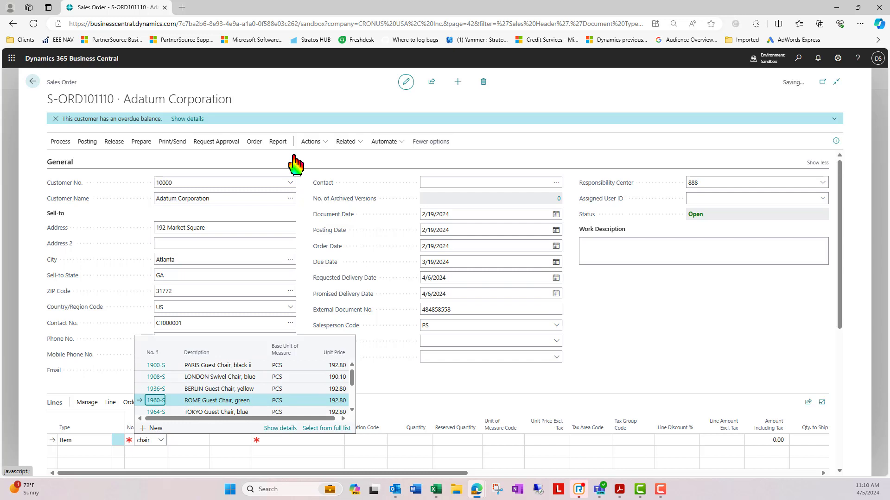
key(Return)
Set the quantity of the ROME Guest Chair line to 10
key(Tab)
key(Tab)
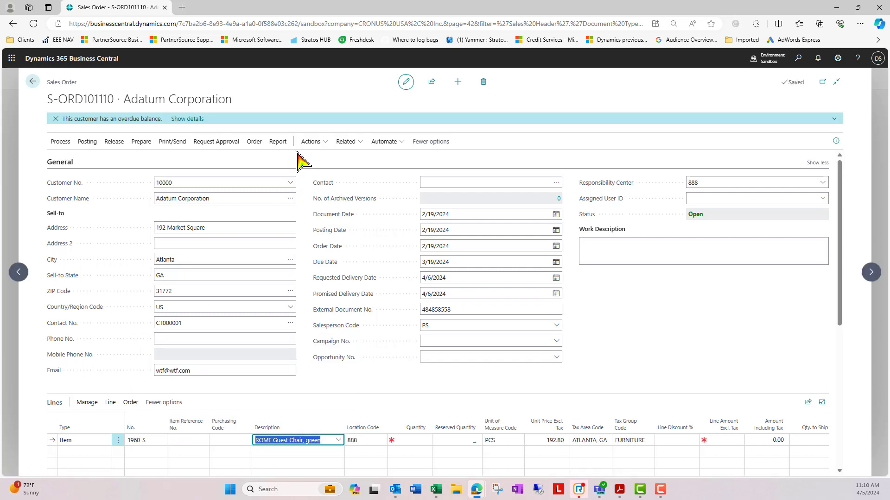
key(Tab)
text(1)
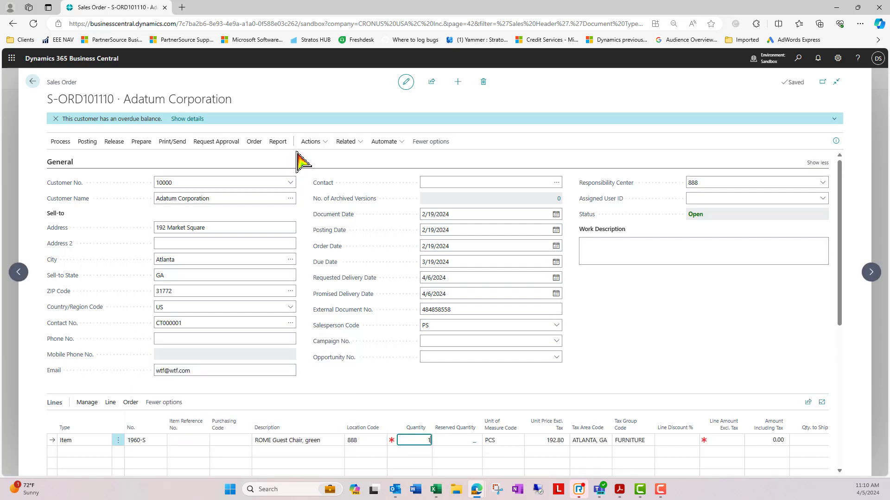
text(0)
key(Tab)
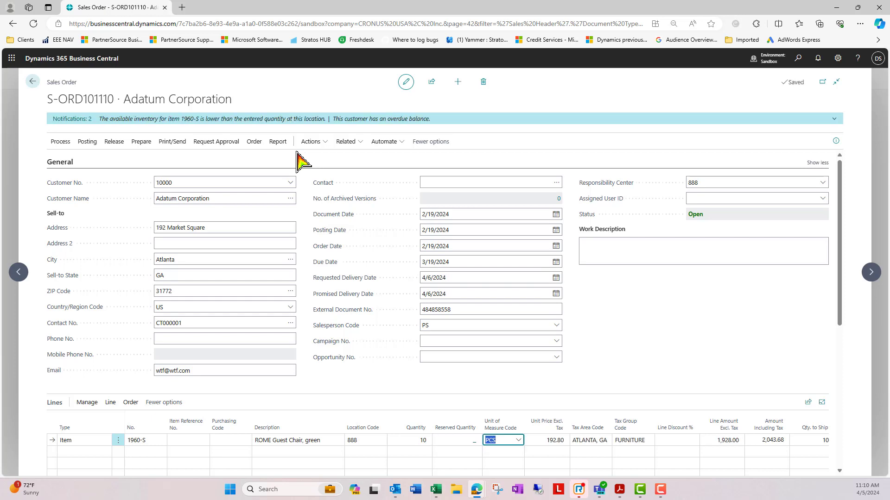
Add a second order line with item 1936-S, BERLIN Guest Chair, yellow, found by looking up "chair"
key(Down)
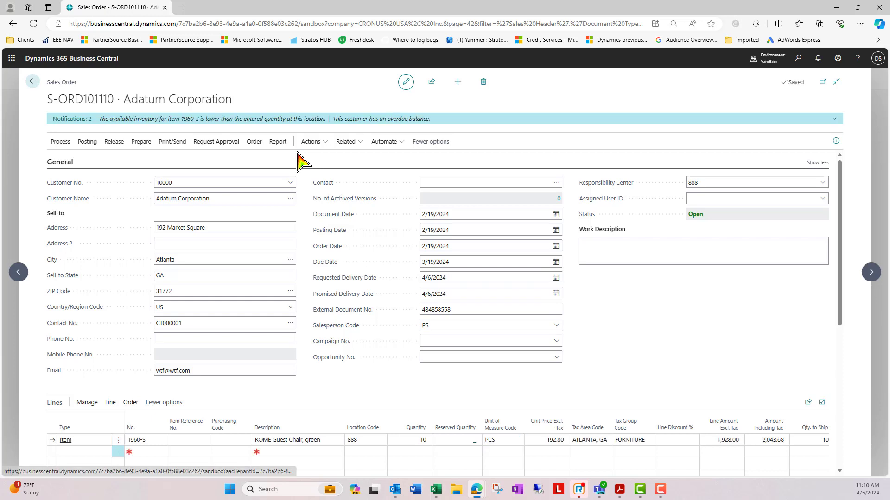
key(Home)
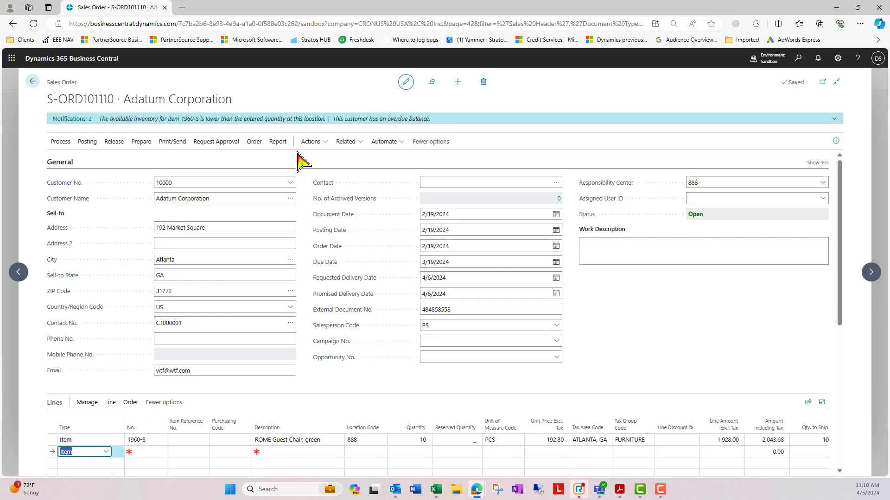
key(Tab)
text(chair)
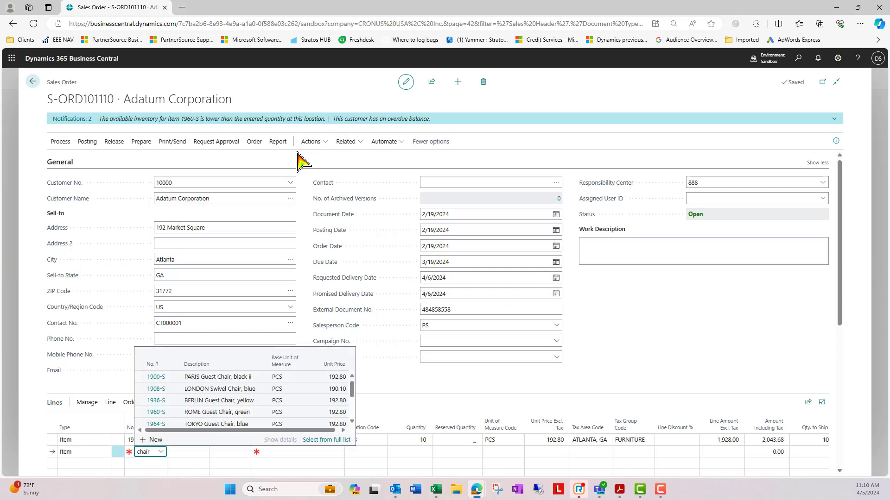
key(Down)
key(Down)
key(Return)
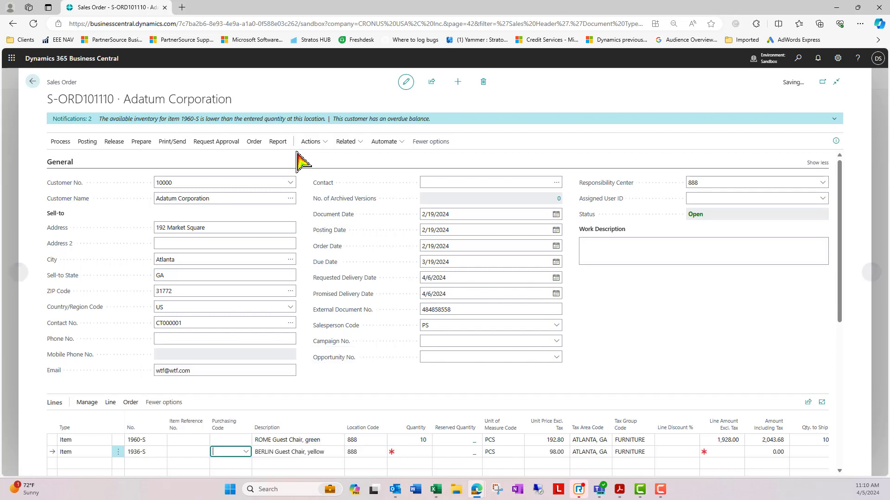
Set the quantity of the BERLIN Guest Chair line to 20
key(Tab)
key(Tab)
key(Tab)
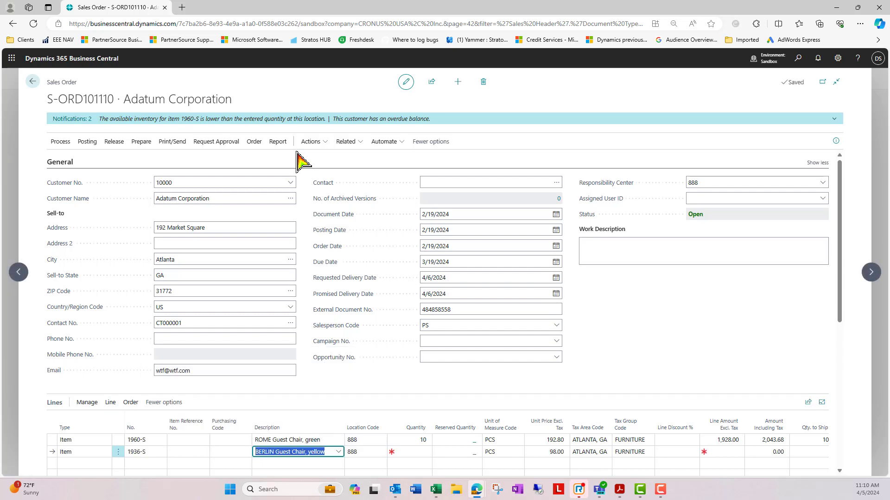
text(20)
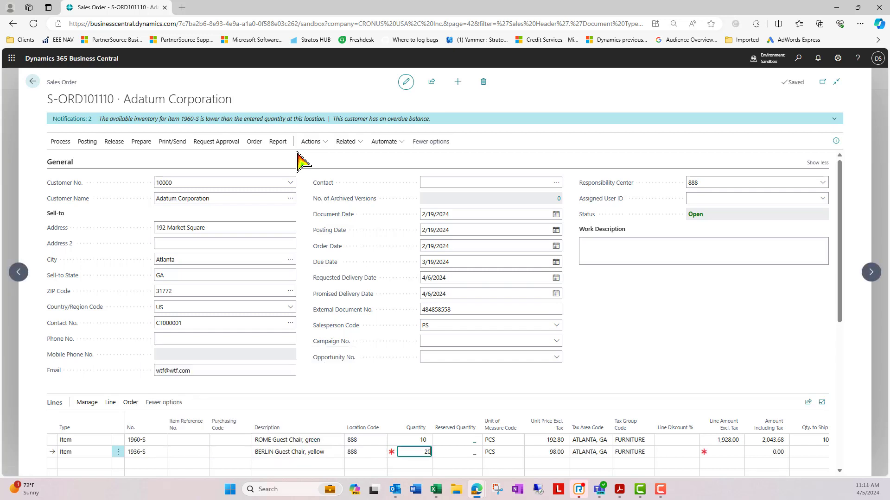
key(Tab)
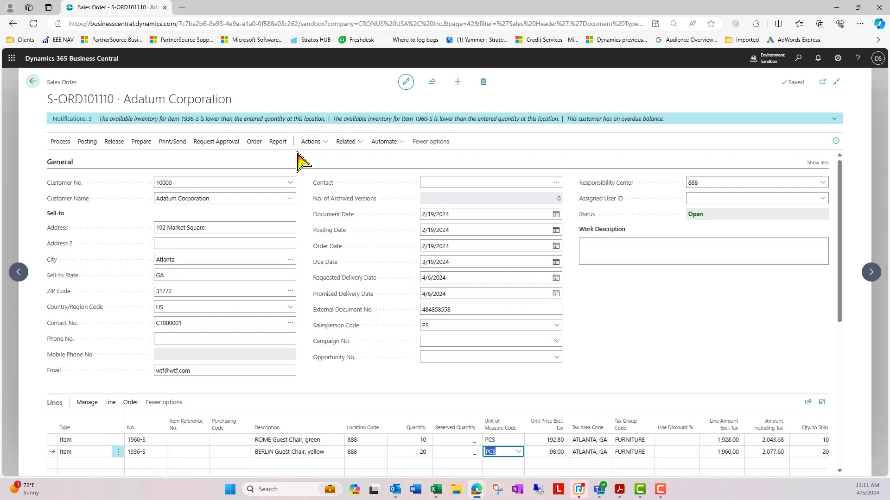
Set the order's Ship-to option to Alternate Shipping Address and choose the PARK ROAD address code
key(Return)
mouse_move(297, 153)
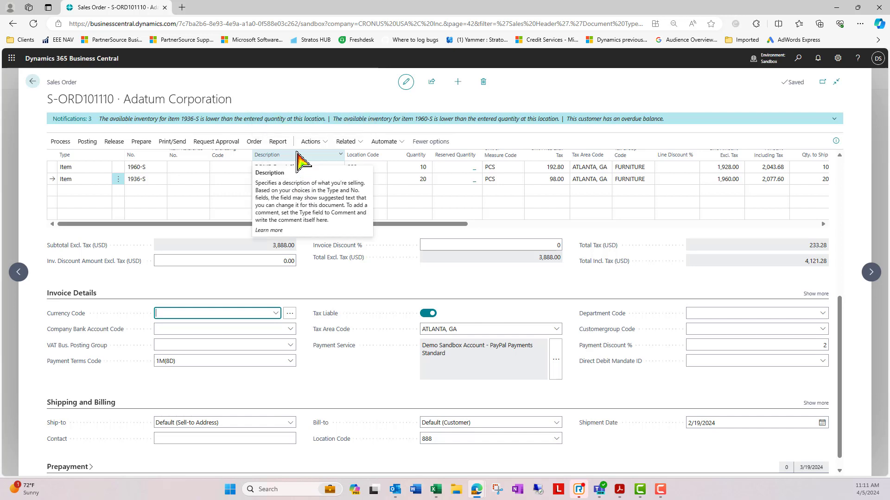
key(F6)
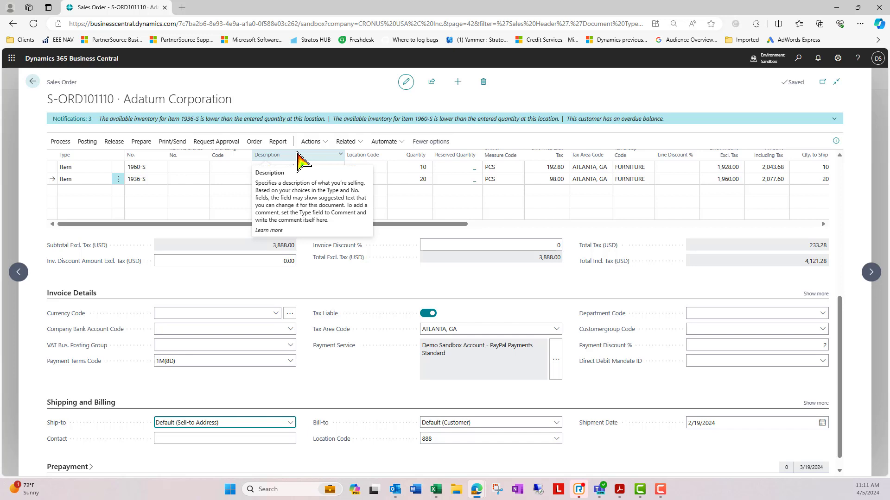
key(alt+Down)
key(Down)
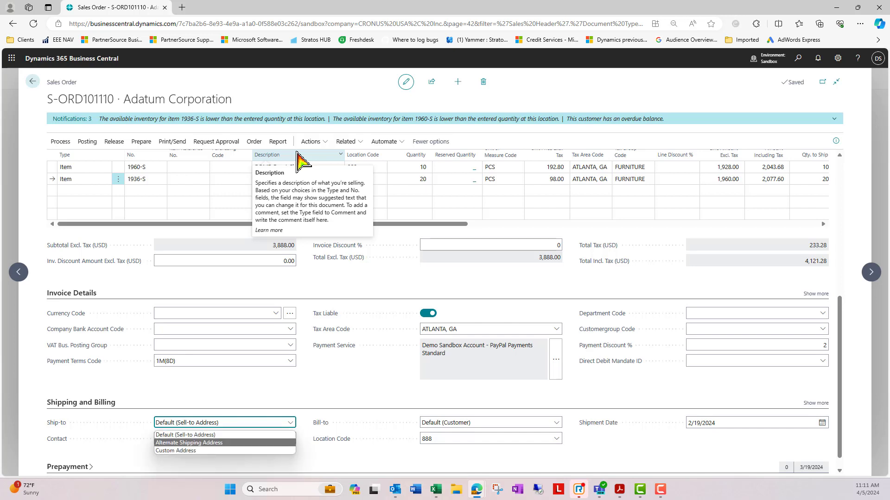
key(Down)
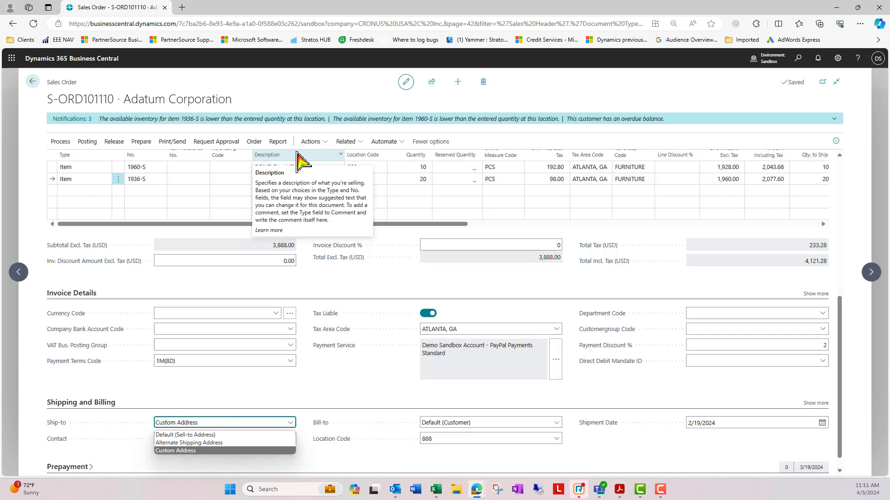
key(Up)
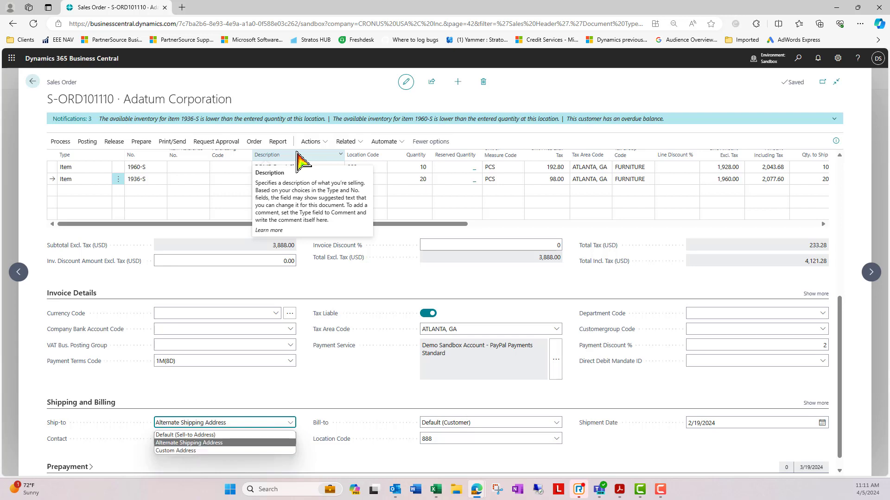
key(Return)
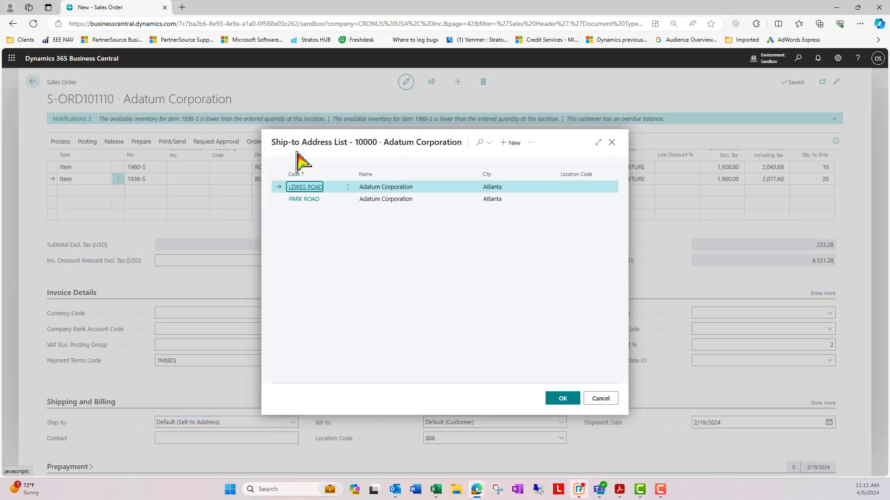
key(Down)
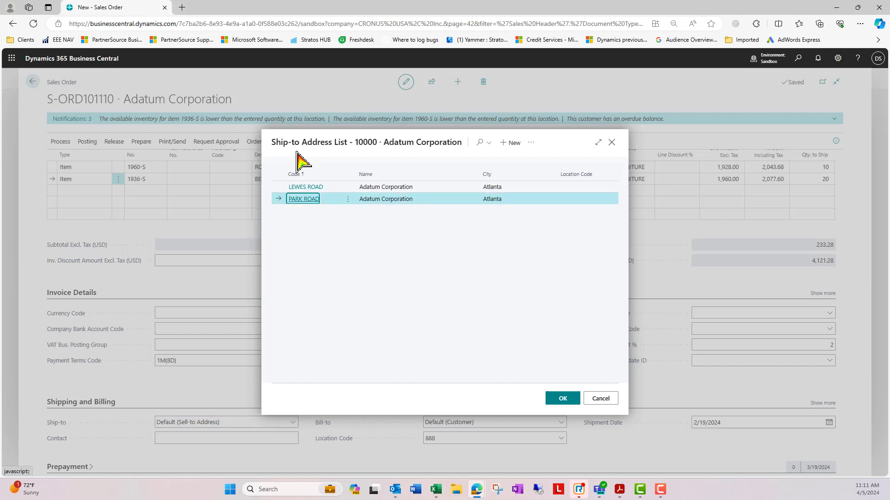
key(Return)
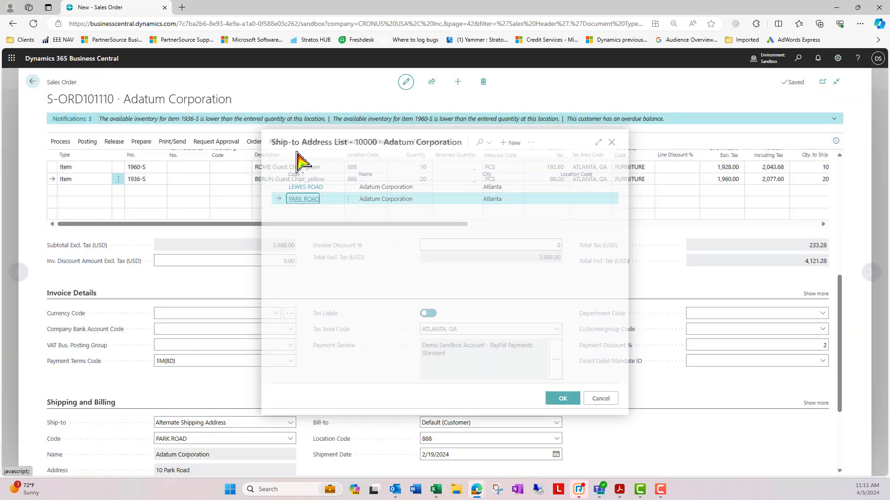
key(Tab)
key(Tab)
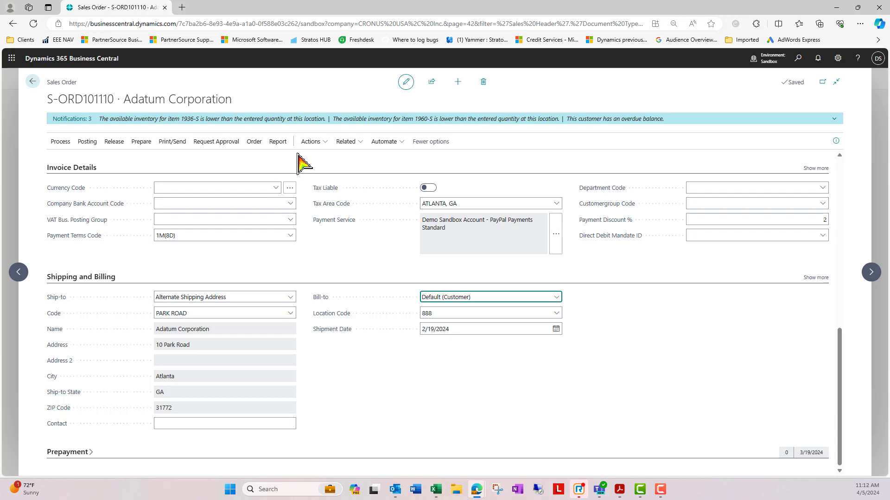
Return to the start of the Adatum Corporation sales order and release the order
key(shift+F6)
key(shift+F6)
key(shift+F6)
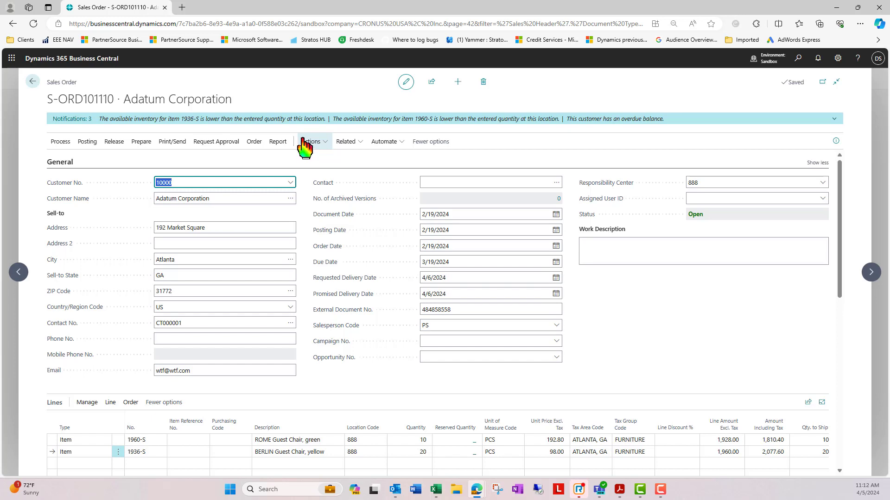
key(alt)
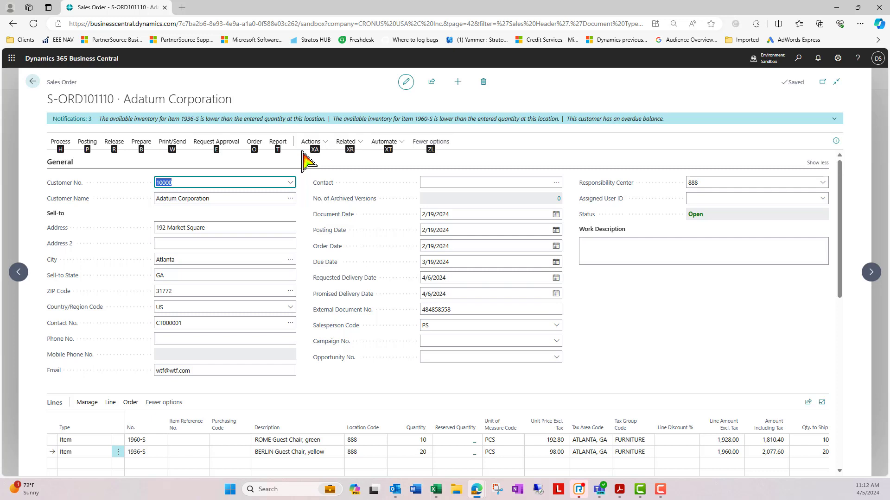
key(r)
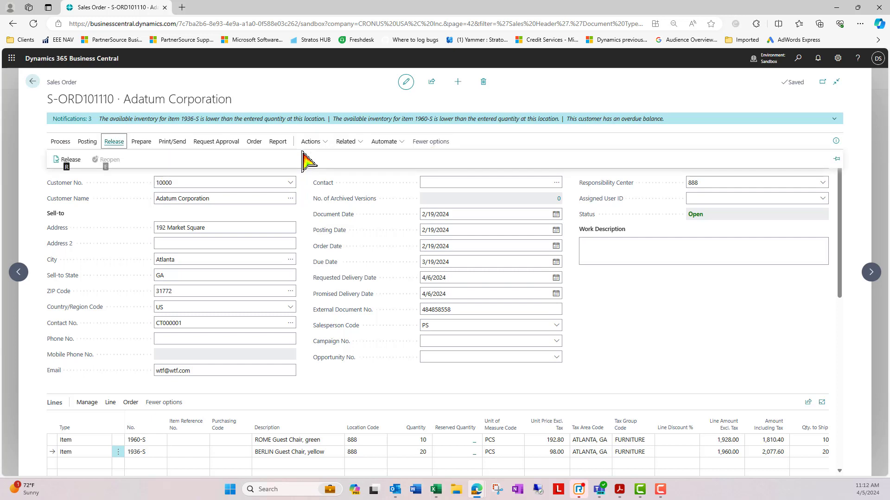
key(r)
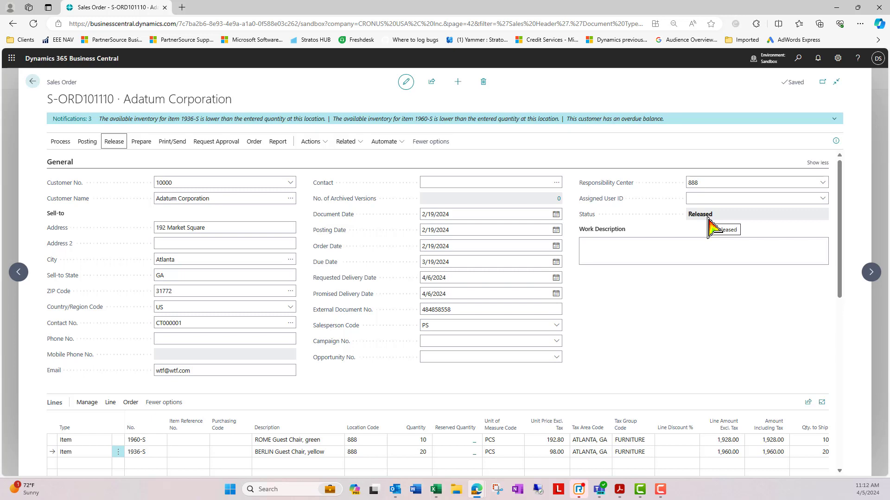
Preview the printed order confirmation for the released sales order and close the preview
key(alt)
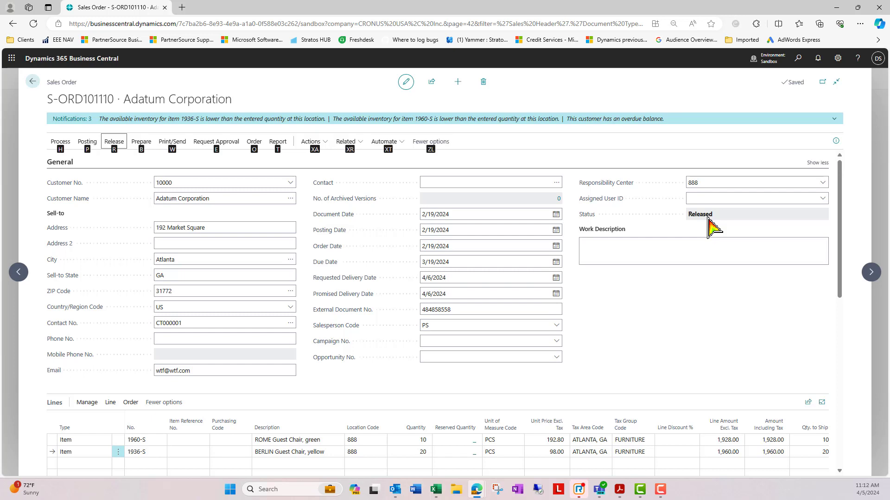
key(w)
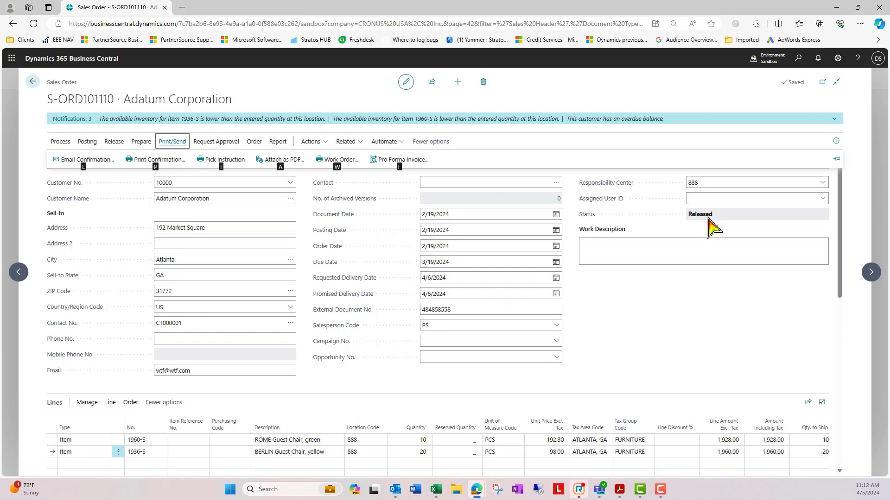
key(p)
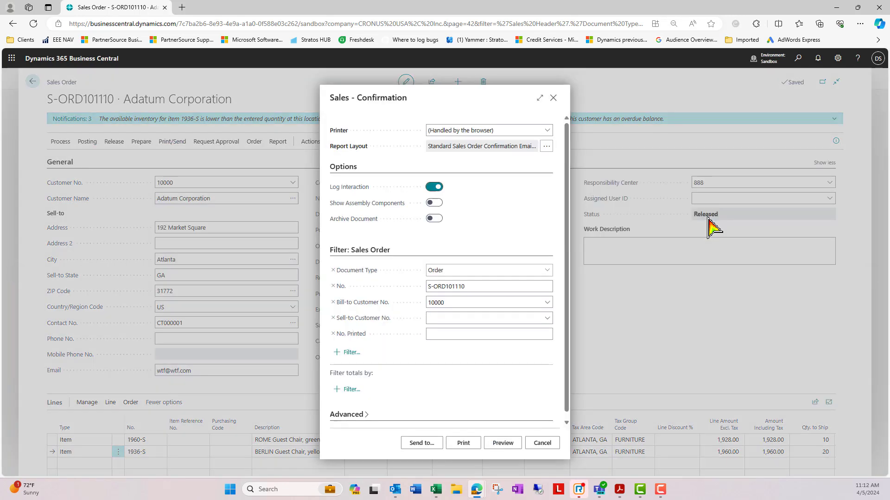
key(Tab)
key(Tab)
key(Tab)
key(Tab)
key(Tab)
key(Tab)
key(Tab)
key(Tab)
key(Tab)
key(Tab)
key(Tab)
key(Tab)
key(Tab)
key(Tab)
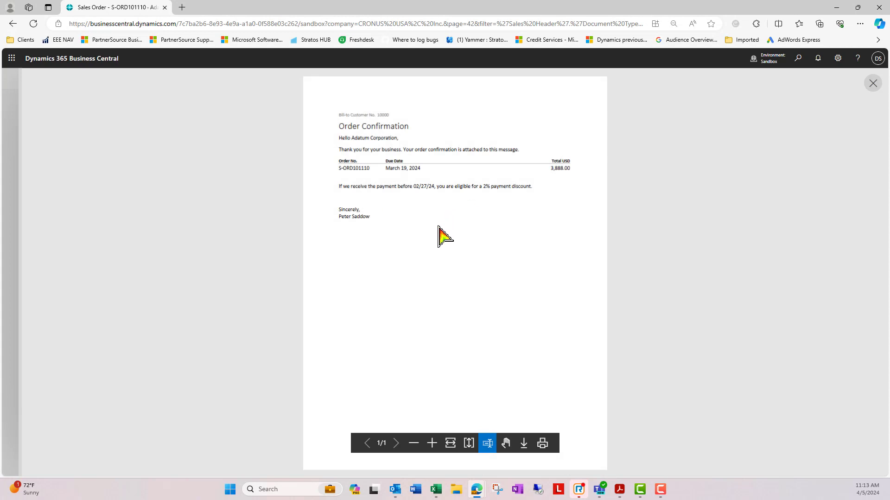
key(Escape)
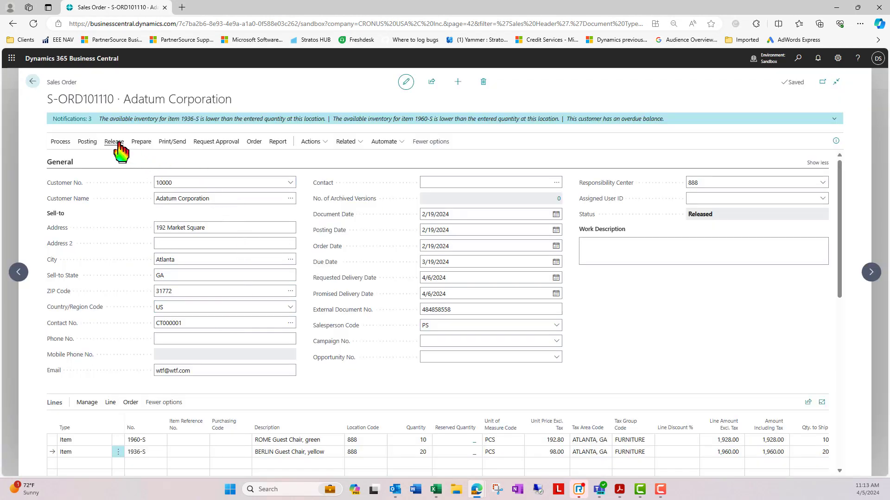
click(173, 145)
click(157, 160)
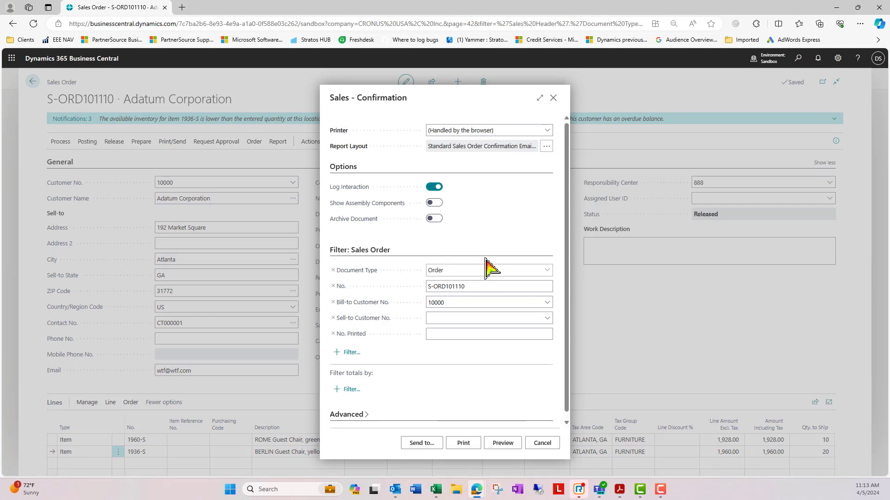
key(Escape)
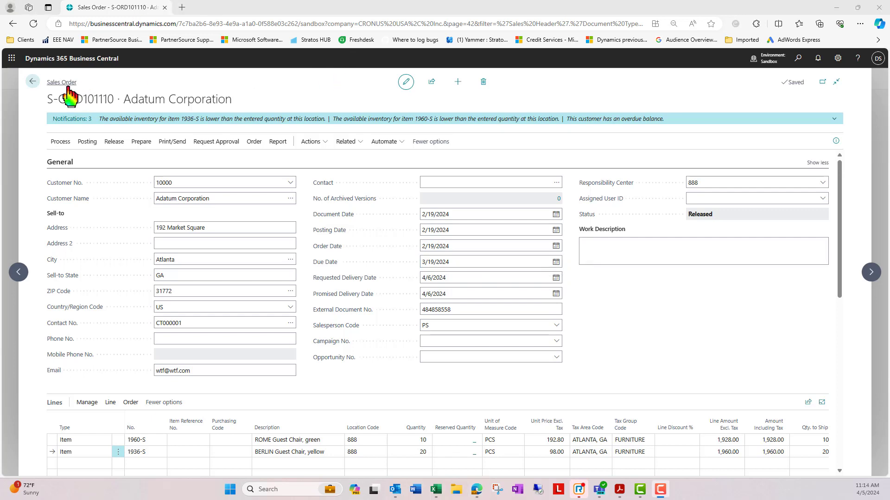
Leave the sales order and open the Items list by searching for "items"
click(34, 82)
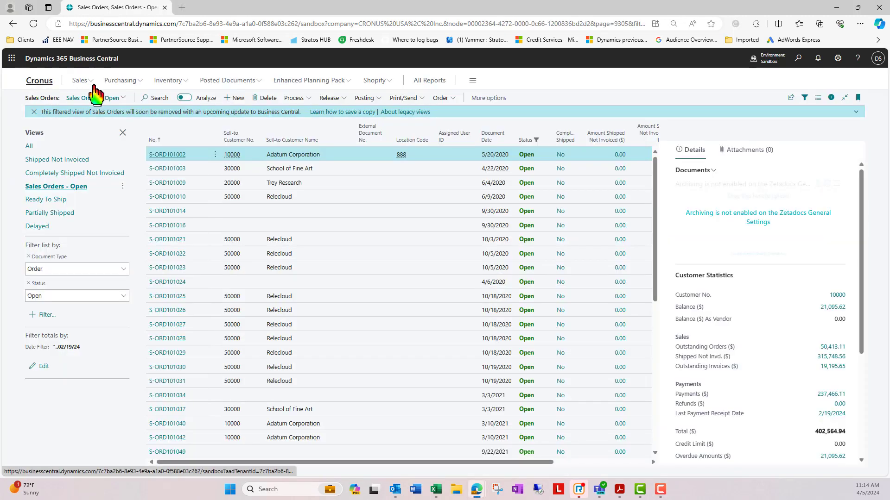
click(799, 60)
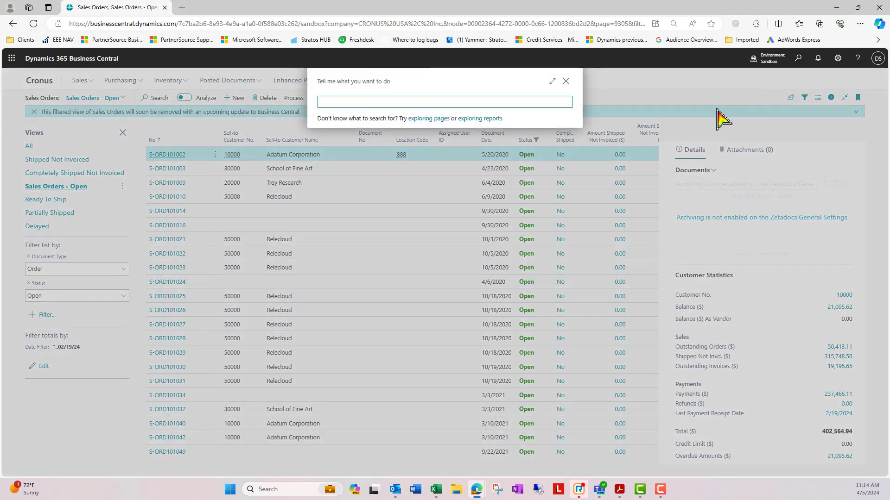
text(items)
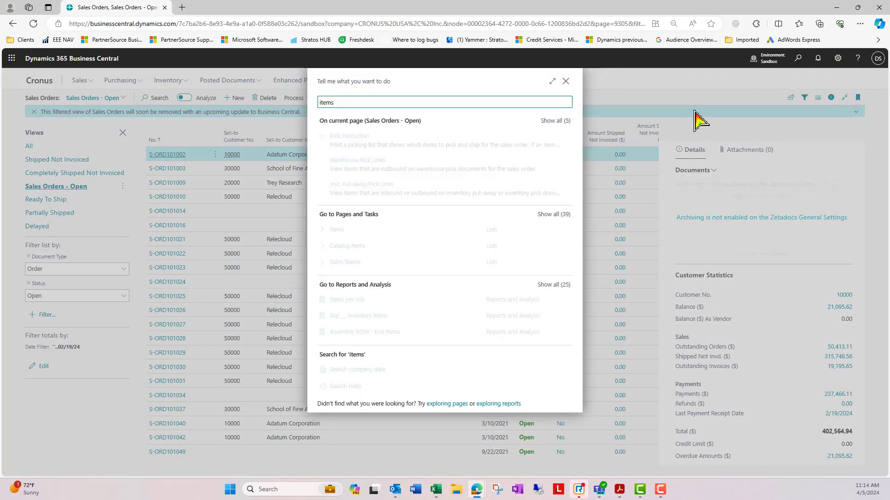
click(336, 231)
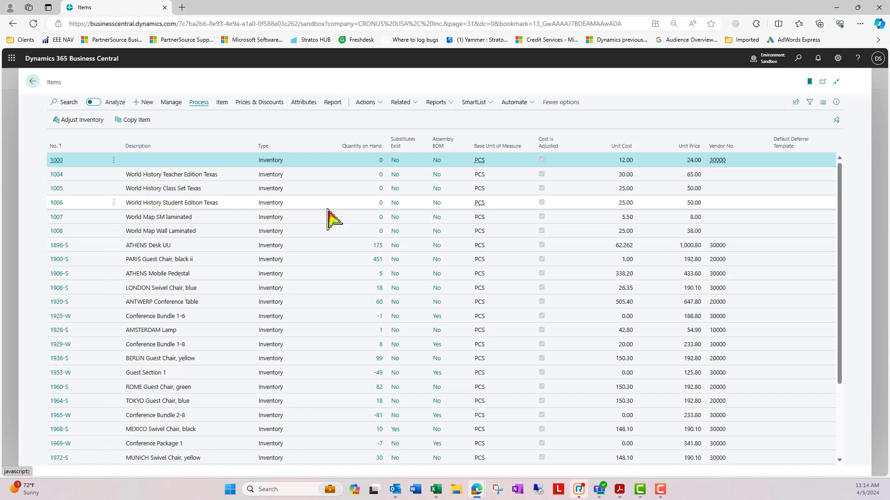
Jump to the last record of the Items list and return to the first one
key(ctrl+End)
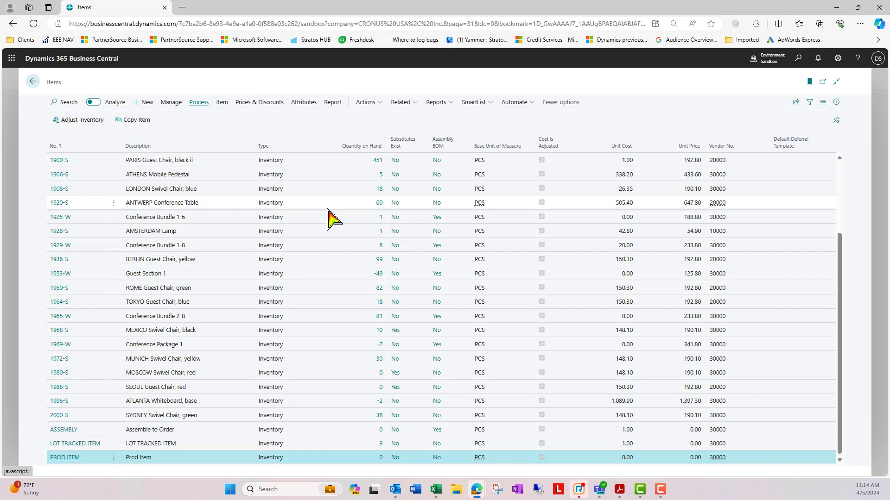
key(ctrl+Home)
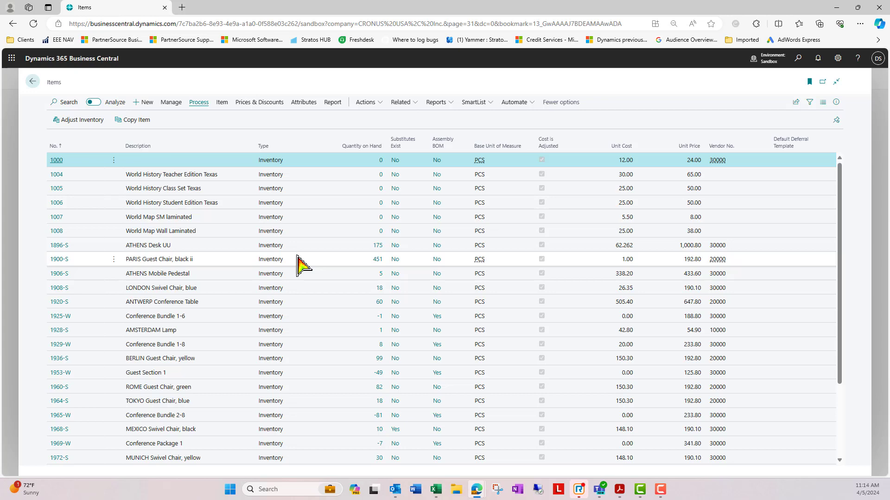
key(ctrl+a)
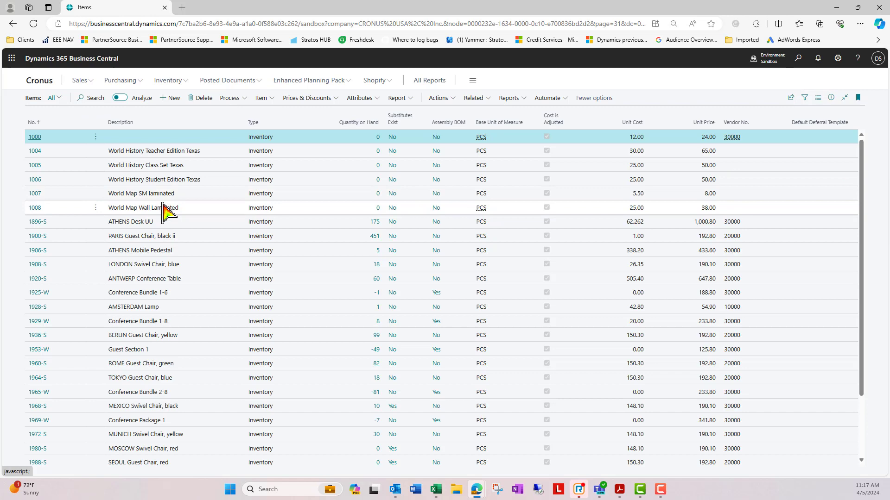
Filter the Items list by Quantity on Hand with the criterion >0
key(shift+F3)
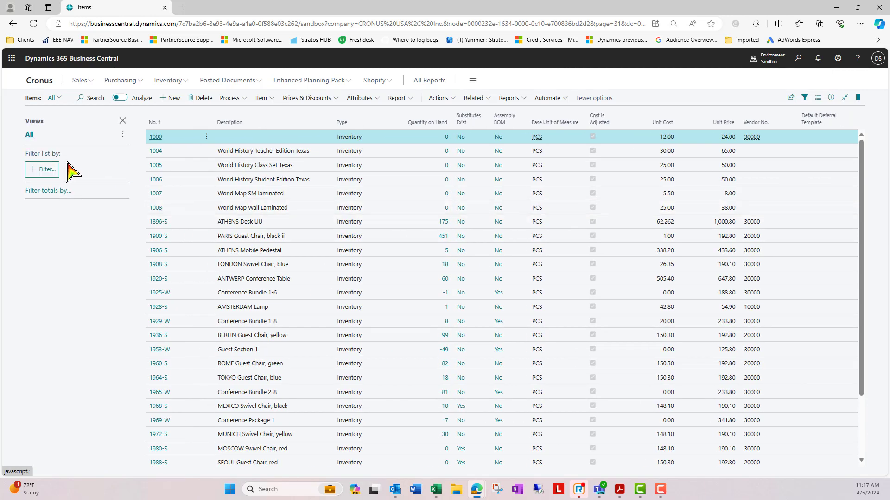
click(46, 172)
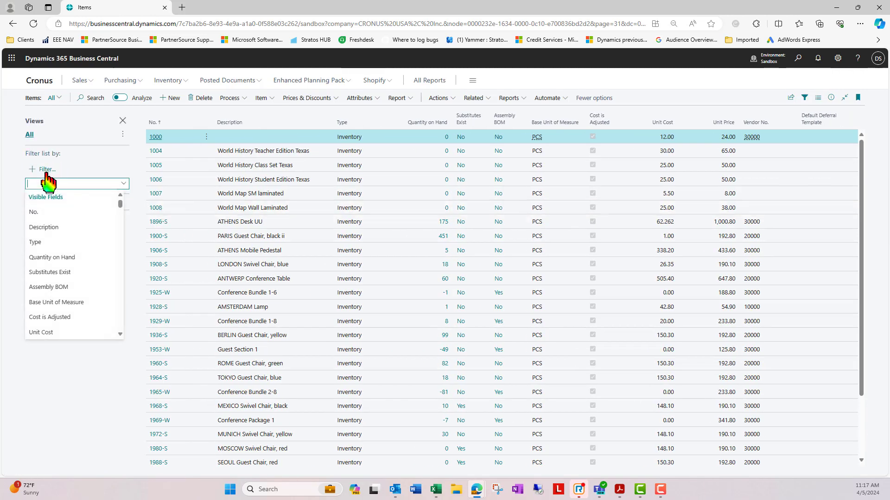
click(54, 258)
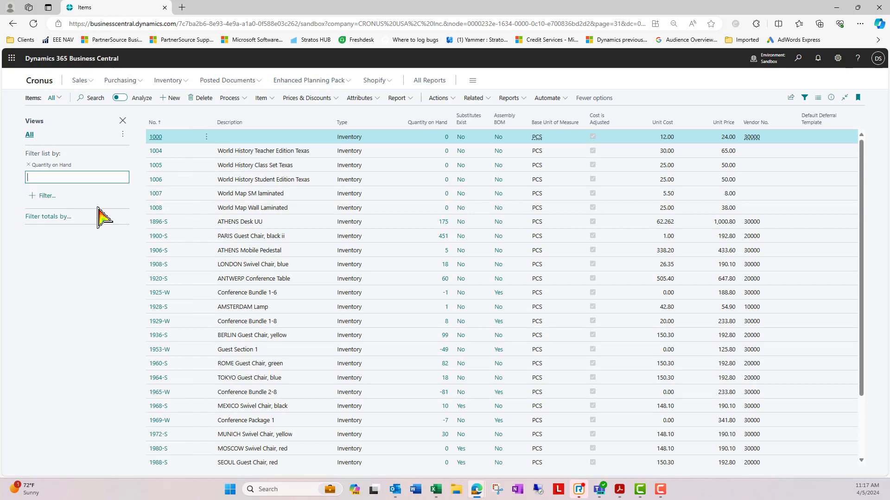
text(>0)
key(Tab)
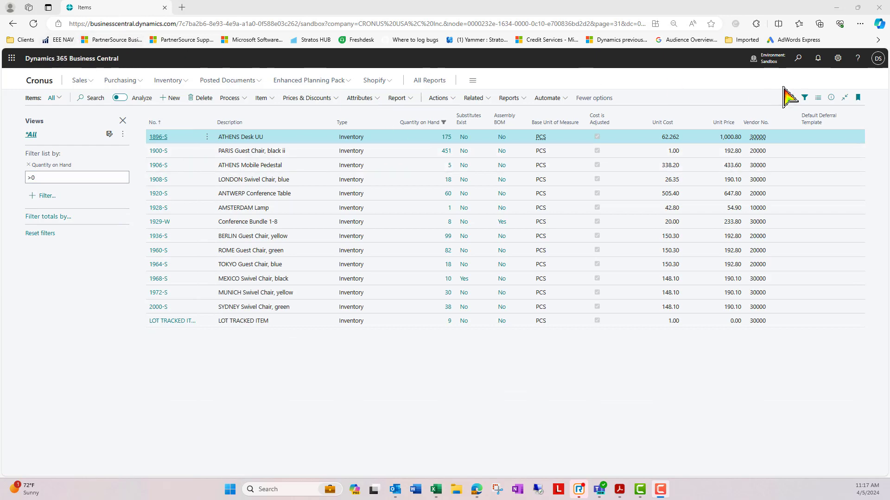
Open the General Journals page by searching for "gen jou"
click(801, 60)
text(gen jou)
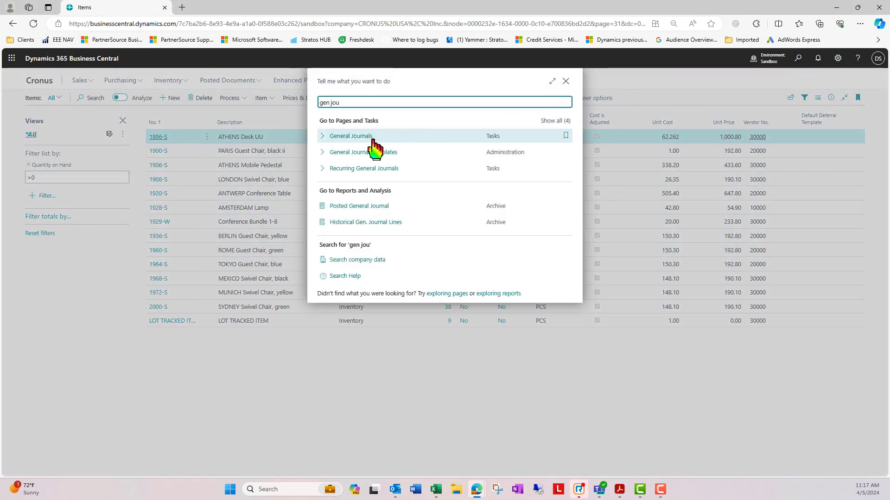
click(355, 138)
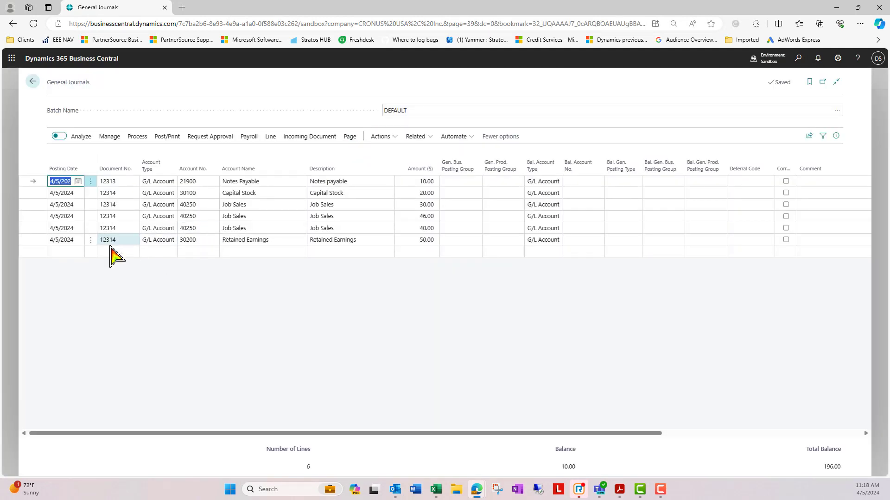
Start a new line in the DEFAULT journal batch and look up account 40300, Sales Discounts, using "40"
click(65, 254)
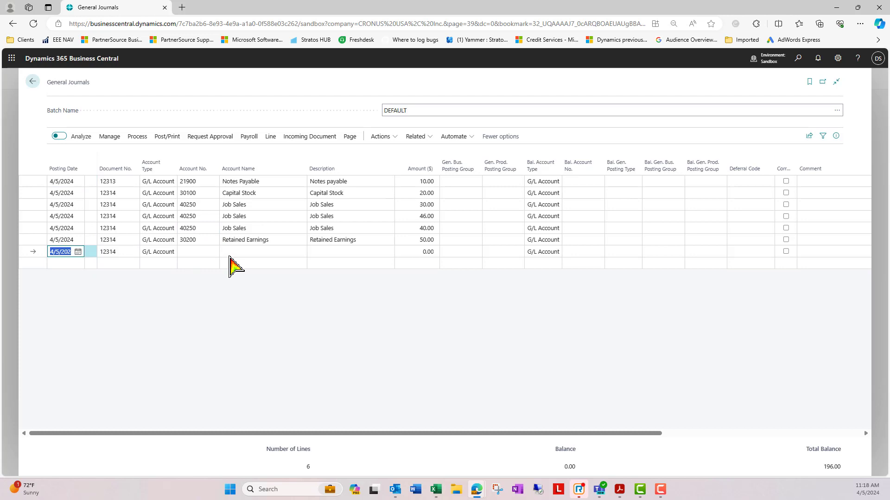
key(Tab)
key(Tab)
key(Tab)
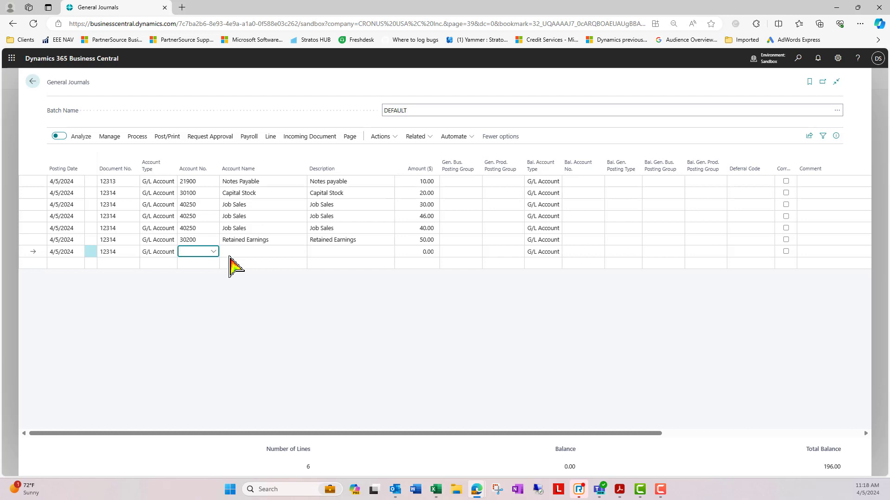
text(40)
key(Down)
key(Down)
key(Down)
key(Down)
key(Down)
key(Down)
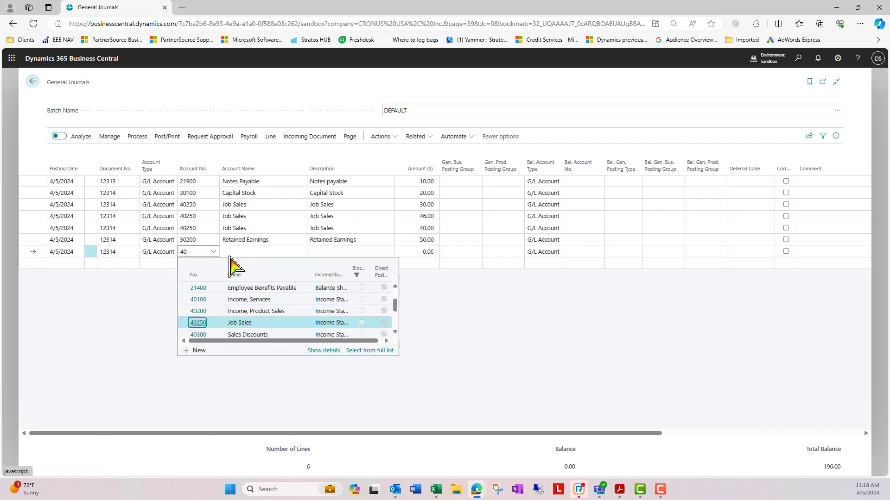
key(Down)
key(Tab)
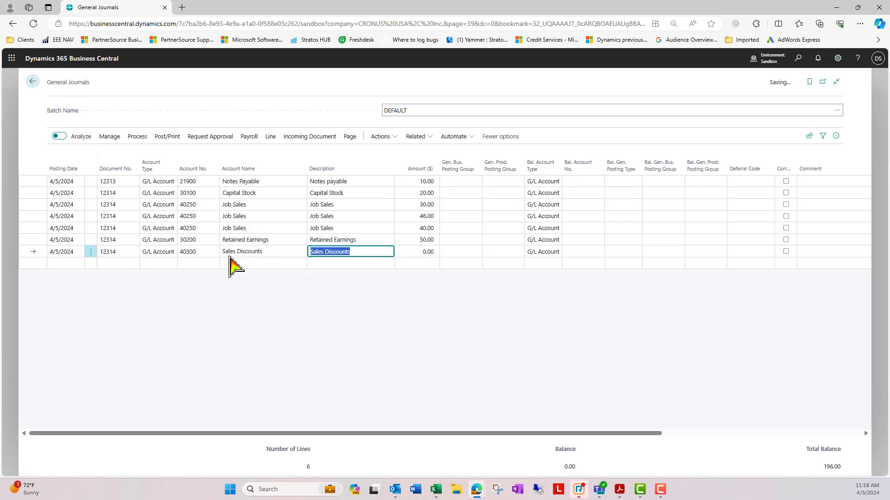
Set the amount of the new Sales Discounts journal line to 20
key(Tab)
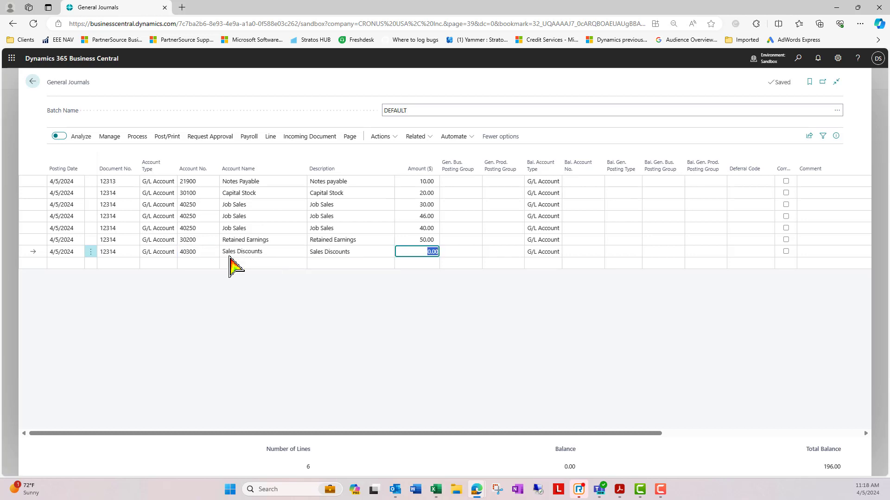
text(20)
key(Return)
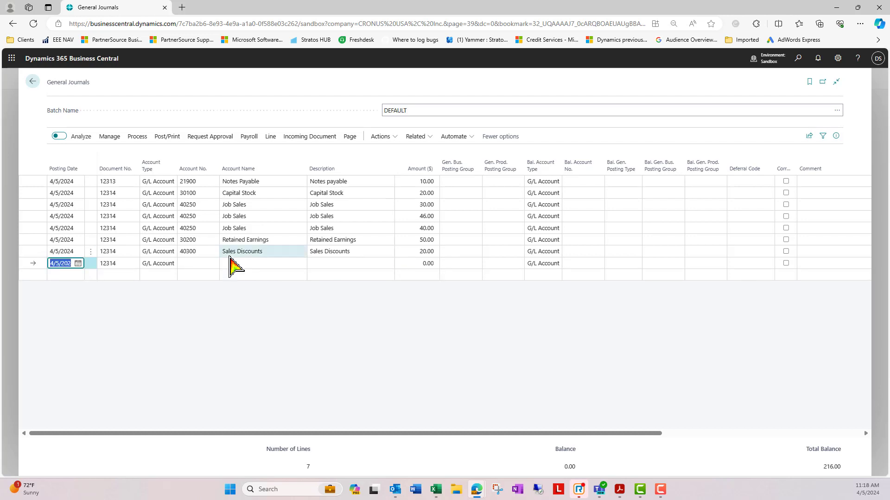
Fill in a second Sales Discounts journal line with account number 40300 and an amount of 20
key(Return)
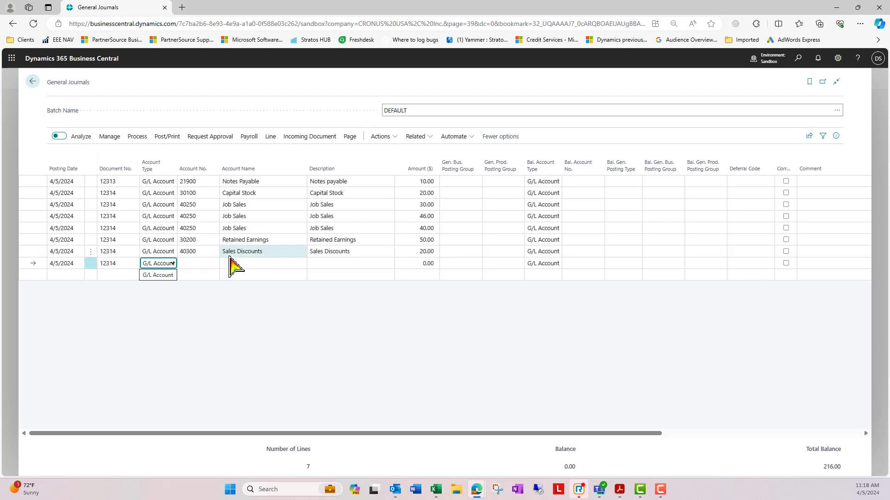
key(Return)
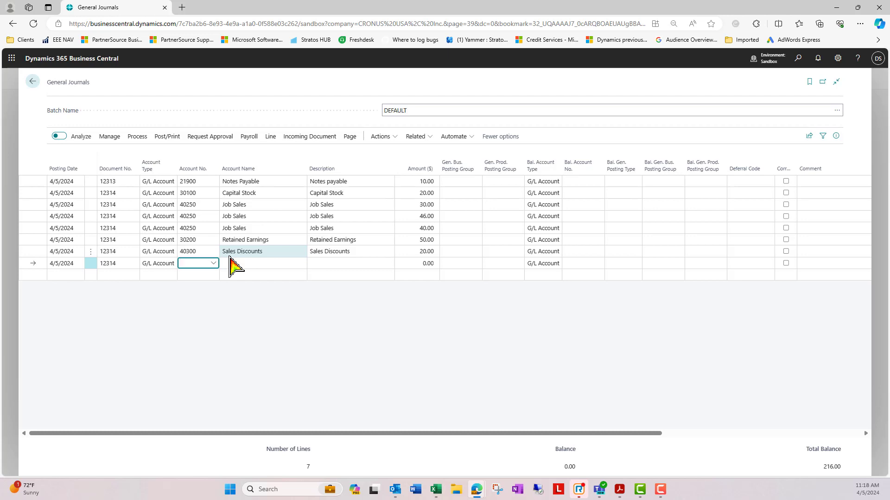
text(40300)
key(Return)
key(Return)
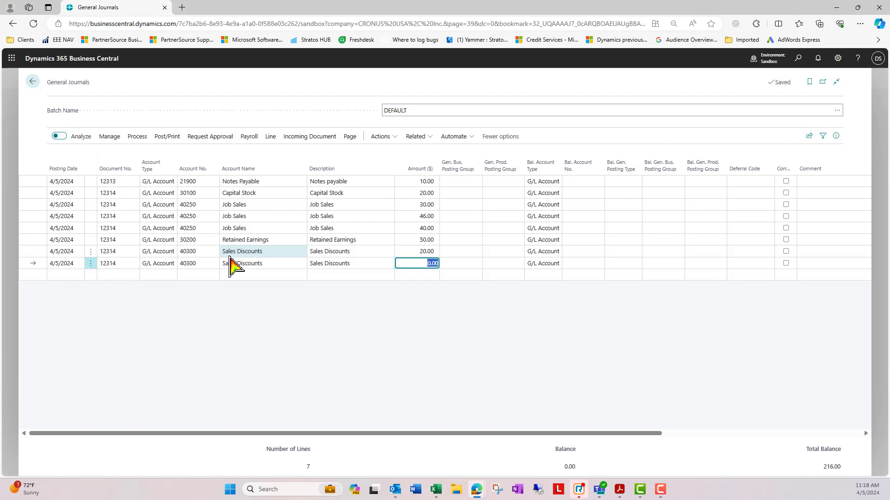
text(20)
key(Return)
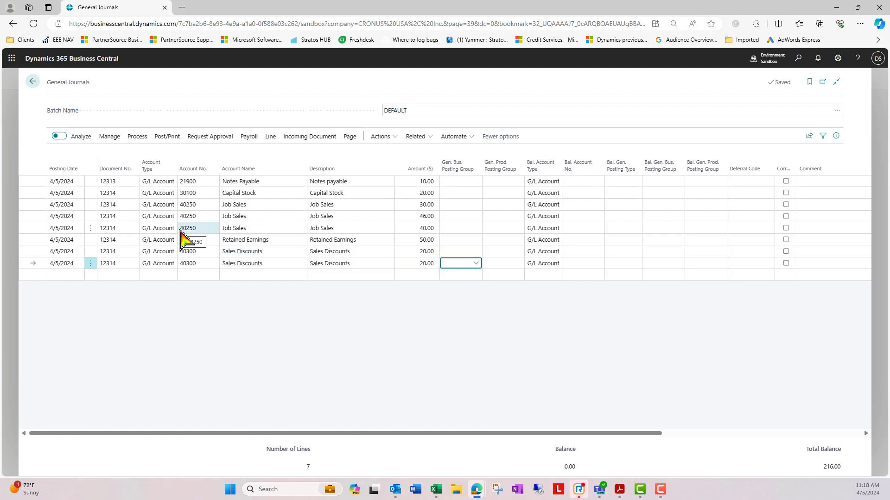
Bring up the posting confirmation for the journal lines and decline it
key(alt)
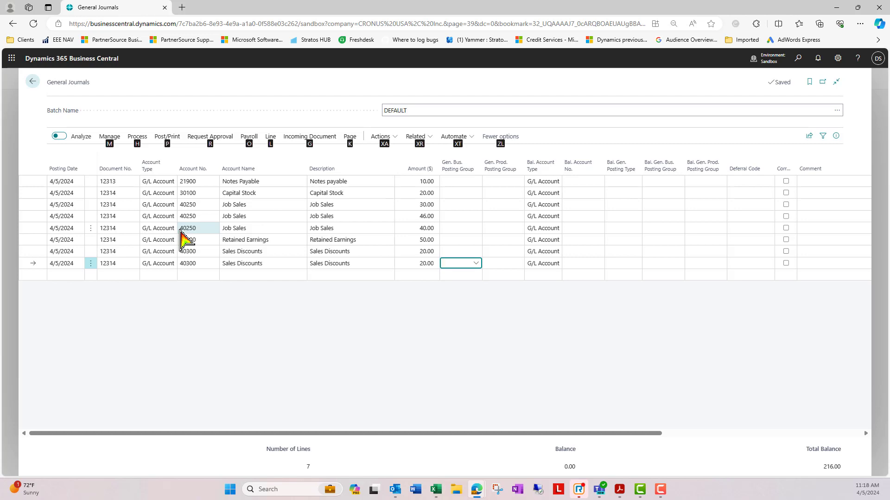
key(alt)
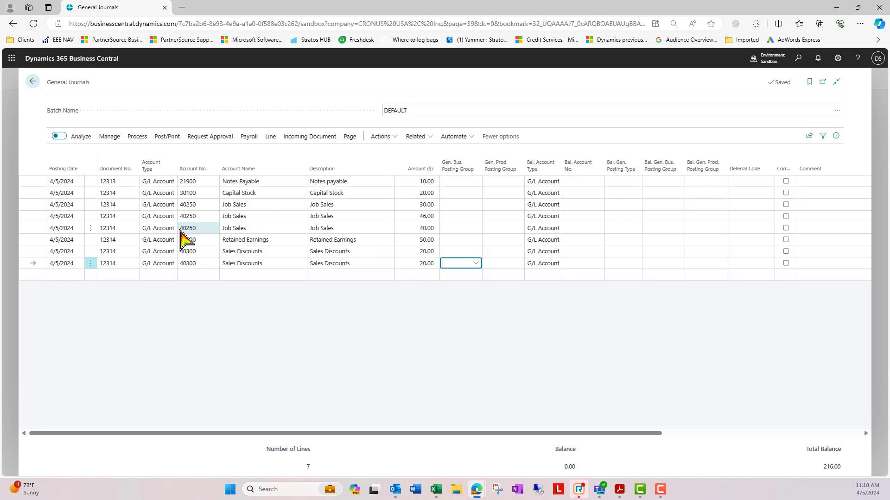
key(F9)
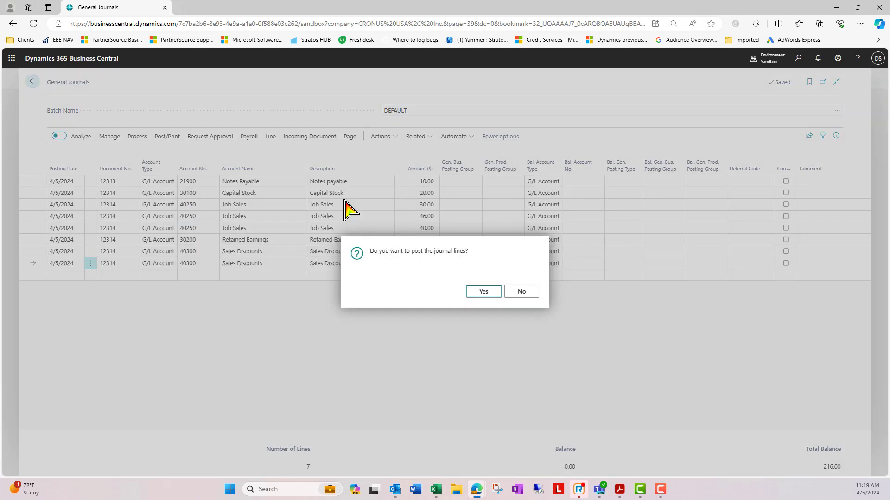
click(514, 292)
key(F10)
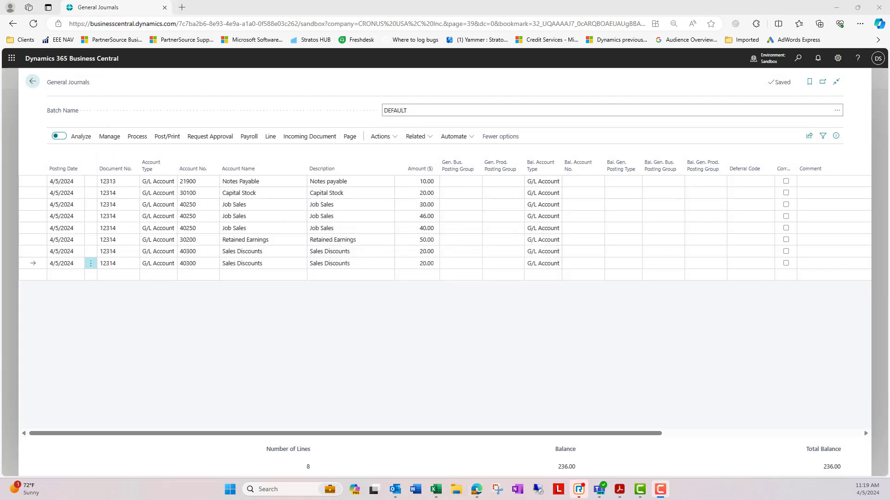